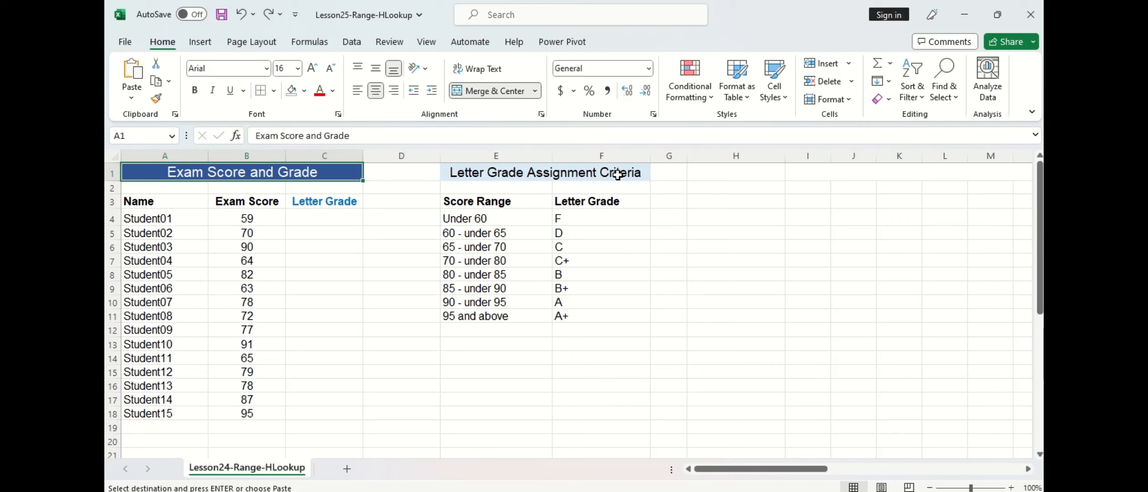
# Paste the copied empty Hlookup Table template with its Scores and Letter Grade rows at cell H1.
pyautogui.click(618, 175)
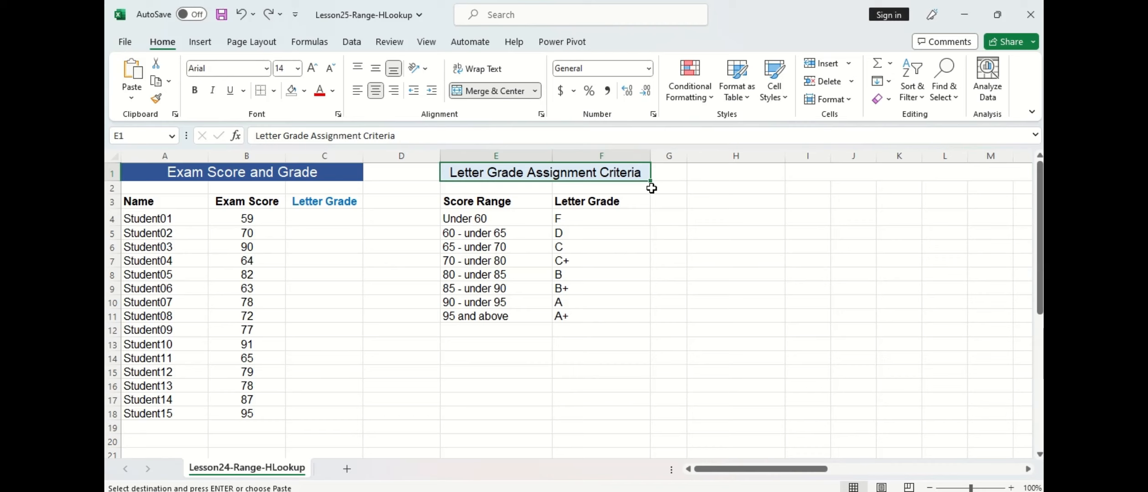
pyautogui.click(351, 196)
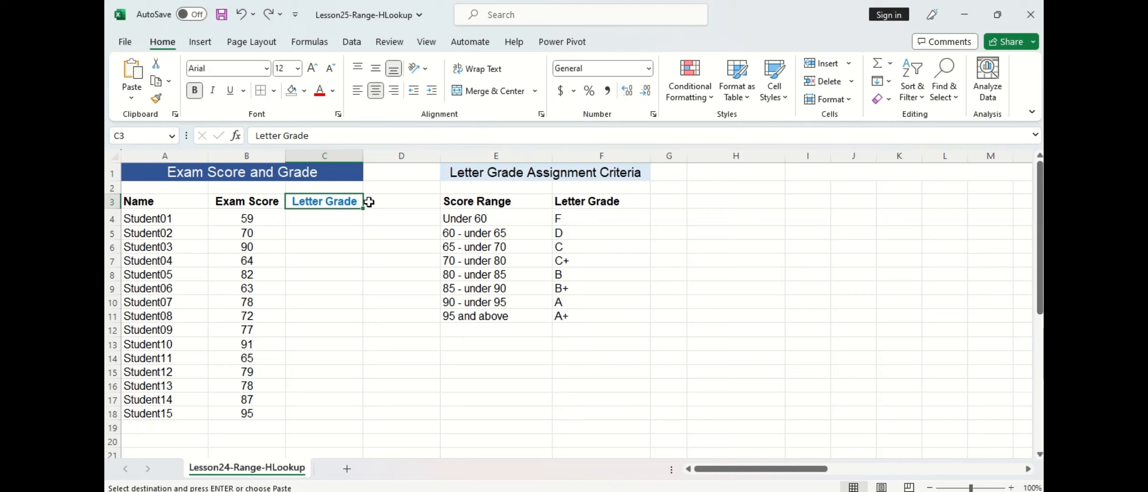
pyautogui.click(724, 174)
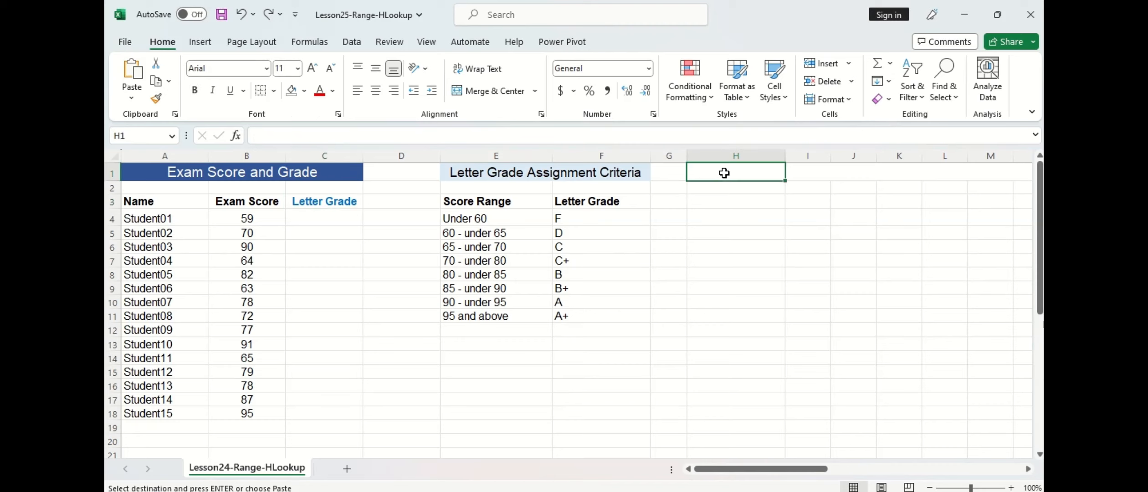
pyautogui.hotkey('ctrl', 'v')
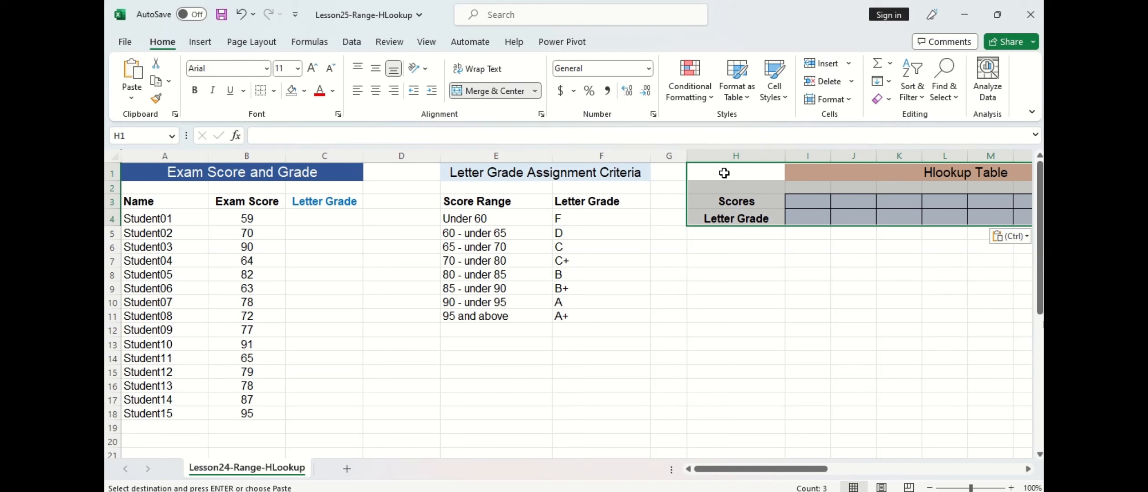
pyautogui.click(822, 251)
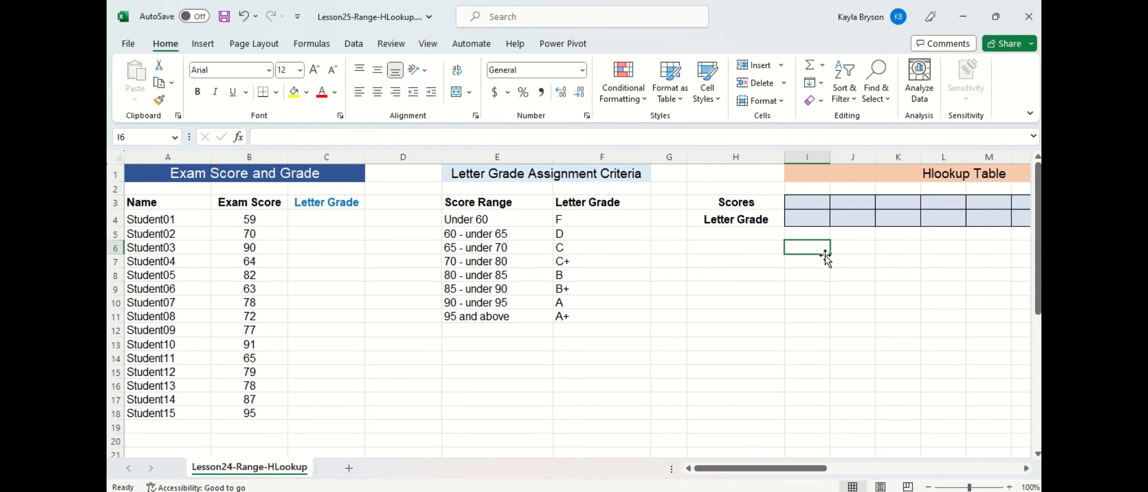
# Fill the Hlookup Table's Scores row from I3 to P3 with 0, 60, 65, 70, 80, 85, 90 and 95.
pyautogui.moveTo(785, 472); pyautogui.dragTo(828, 472)
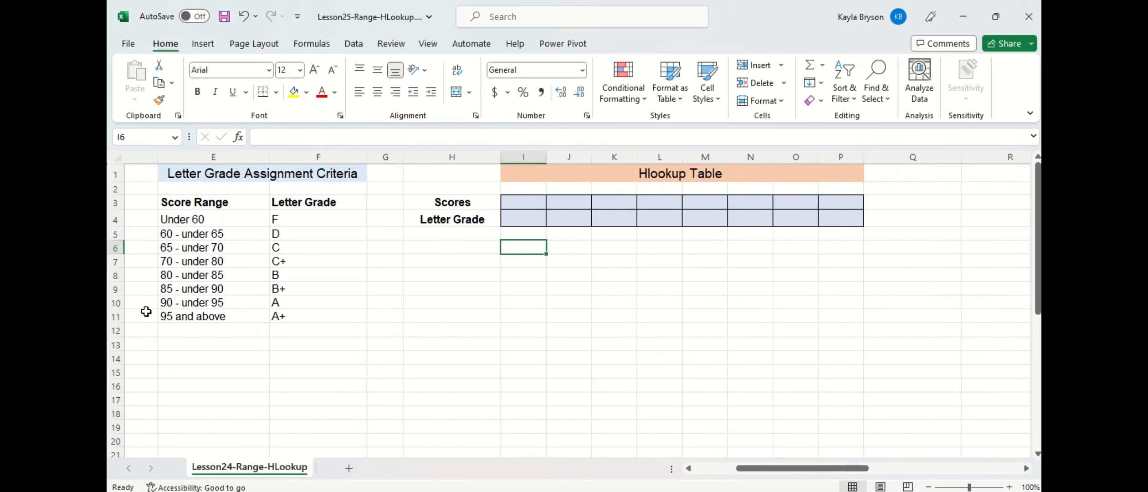
pyautogui.click(525, 201)
pyautogui.write('0')
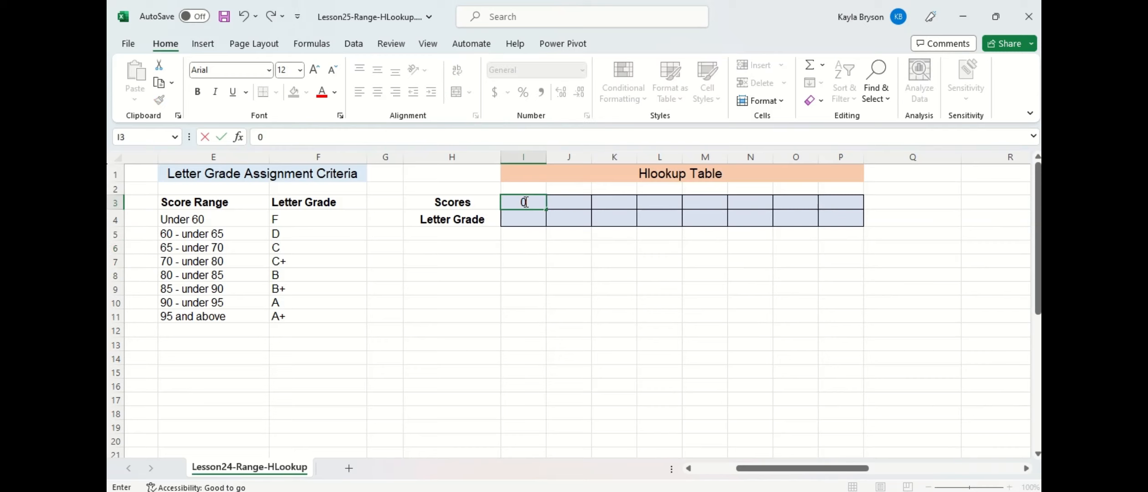
pyautogui.press('Tab')
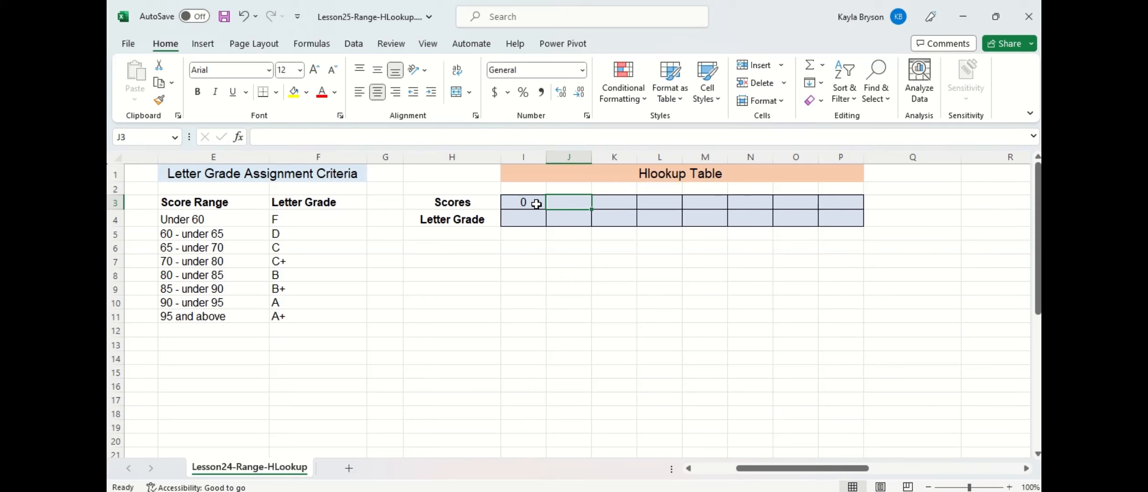
pyautogui.write('60')
pyautogui.press('Tab')
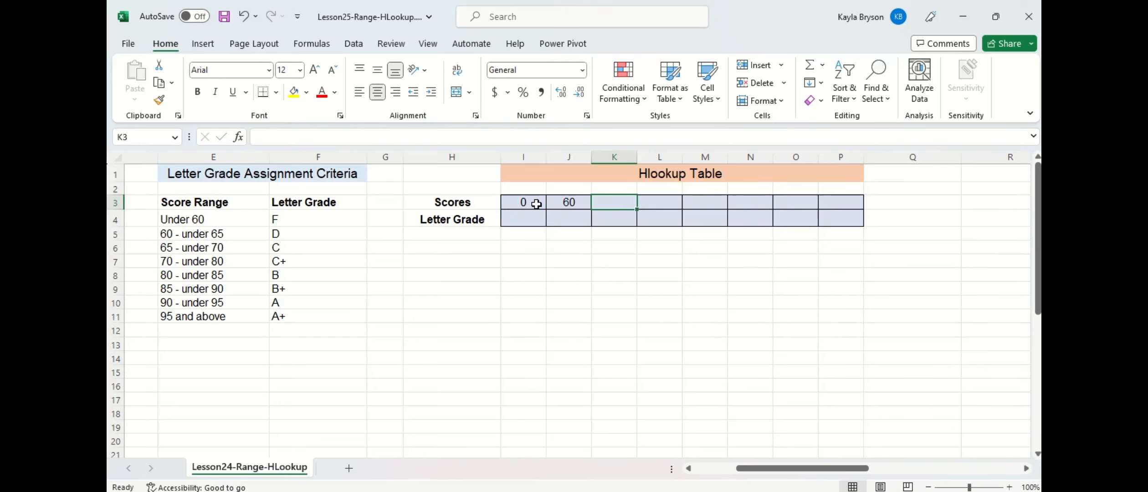
pyautogui.write('65')
pyautogui.press('Tab')
pyautogui.write('70')
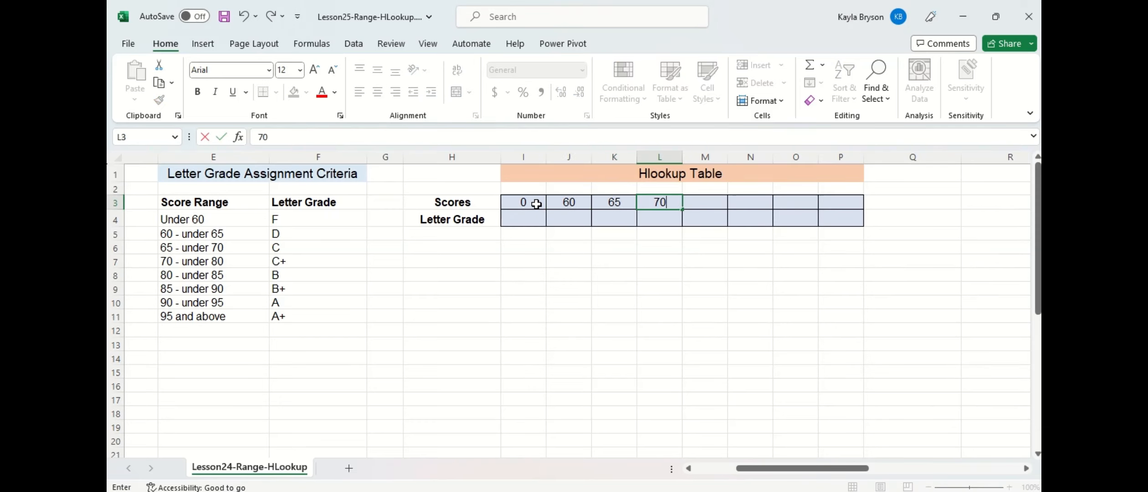
pyautogui.press('Tab')
pyautogui.write('80')
pyautogui.press('Tab')
pyautogui.write('85')
pyautogui.press('Tab')
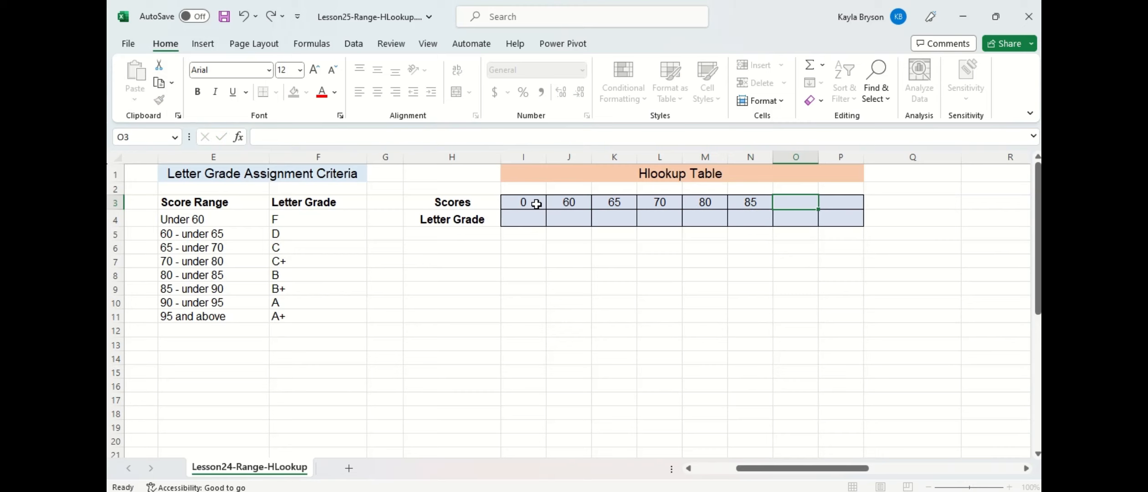
pyautogui.write('90')
pyautogui.press('Tab')
pyautogui.write('95')
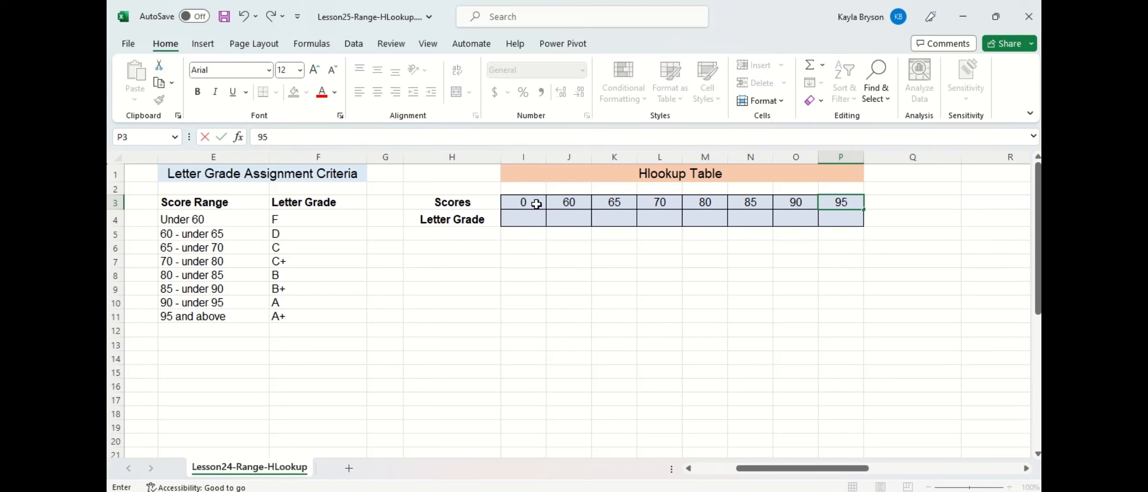
pyautogui.press('Return')
# Fill the Hlookup Table's Letter Grade row from I4 to P4 with F, D, C, C+, B, B+, A and A+.
pyautogui.press('Left')
pyautogui.press('Left')
pyautogui.press('Left')
pyautogui.press('Left')
pyautogui.press('Left')
pyautogui.press('Left')
pyautogui.press('Left')
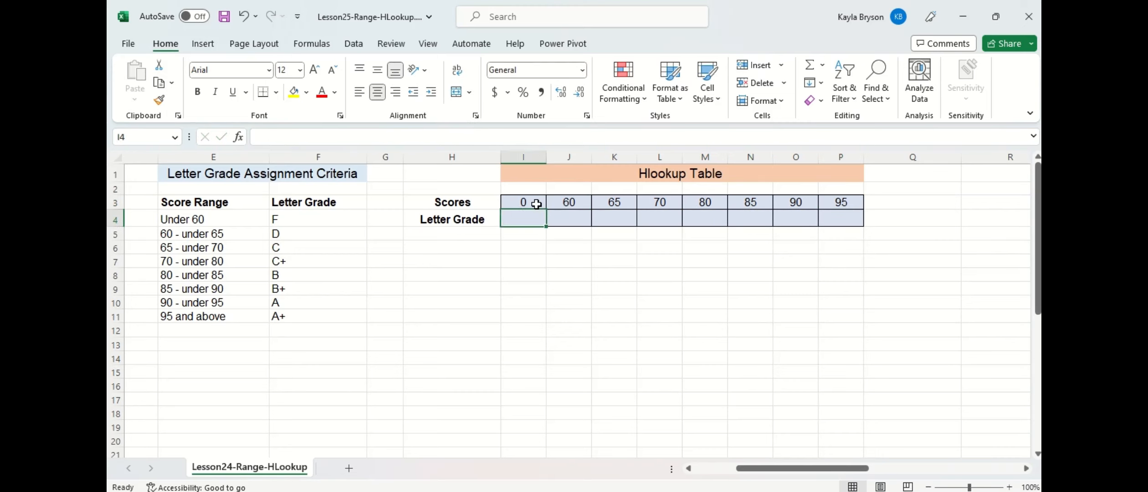
pyautogui.press('Down')
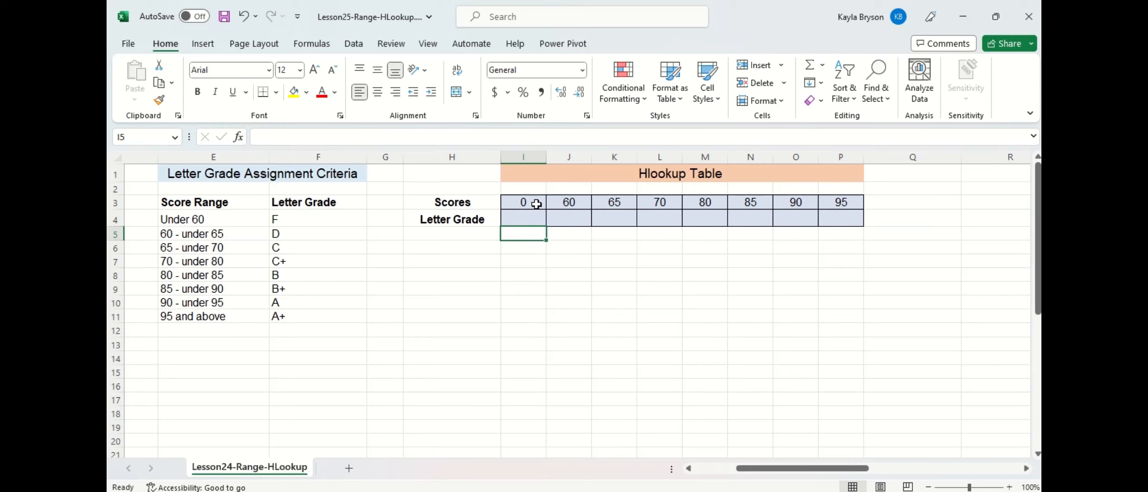
pyautogui.click(536, 214)
pyautogui.write('F')
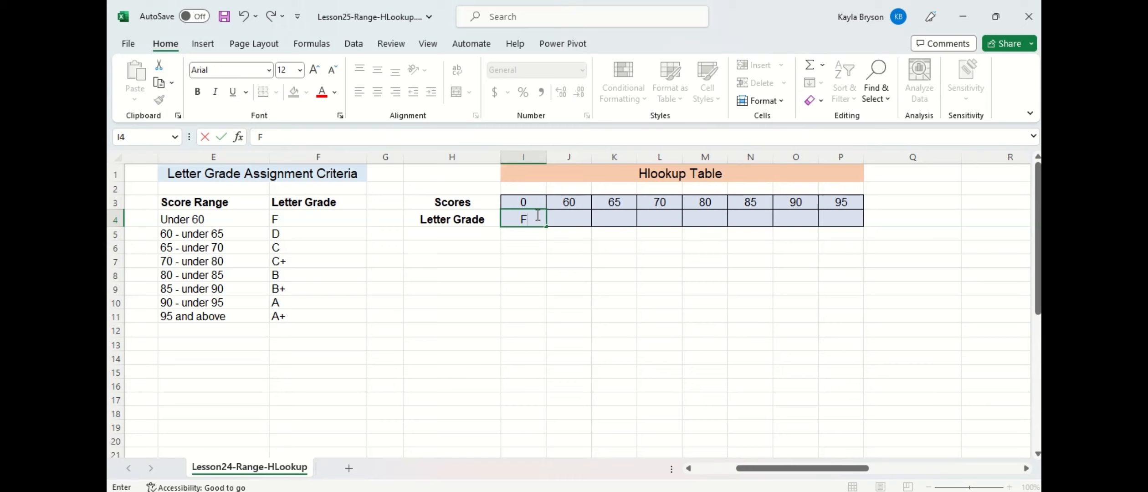
pyautogui.press('Tab')
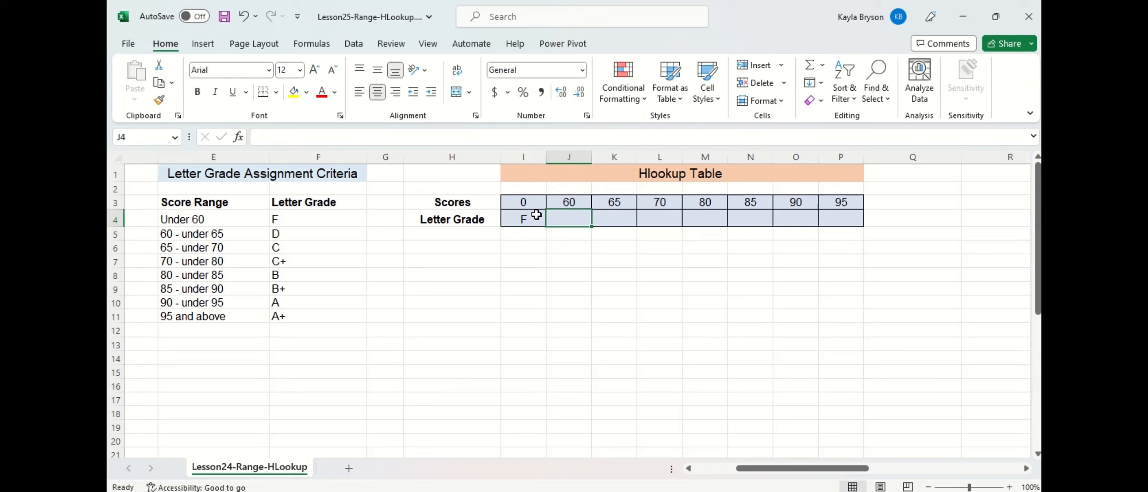
pyautogui.write('D')
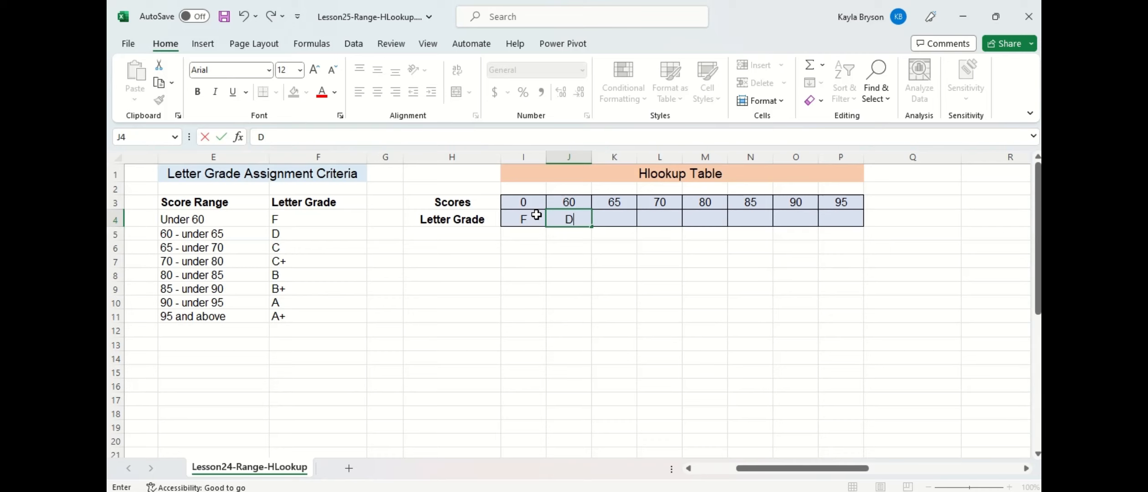
pyautogui.press('Tab')
pyautogui.write('C')
pyautogui.press('Tab')
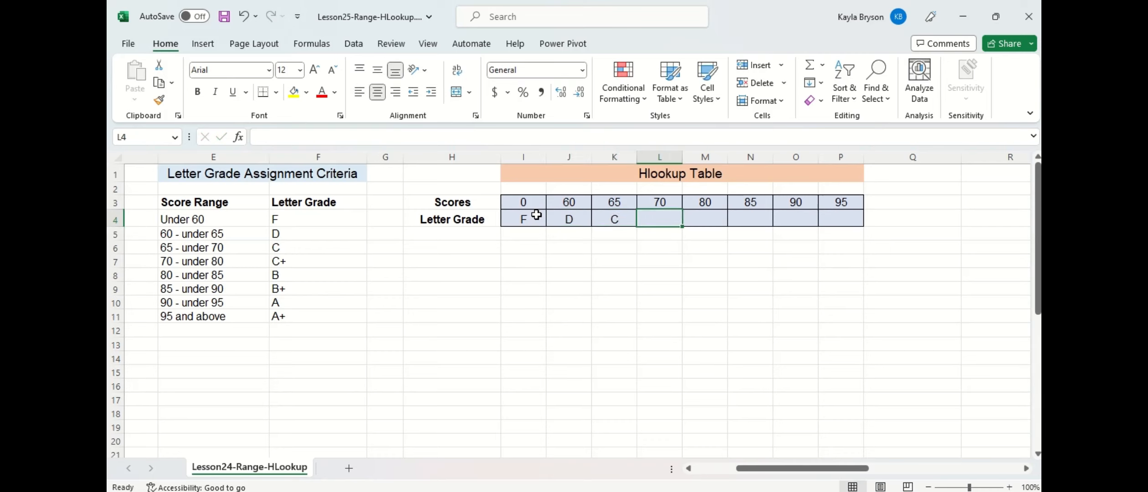
pyautogui.write('C+')
pyautogui.press('Tab')
pyautogui.write('B')
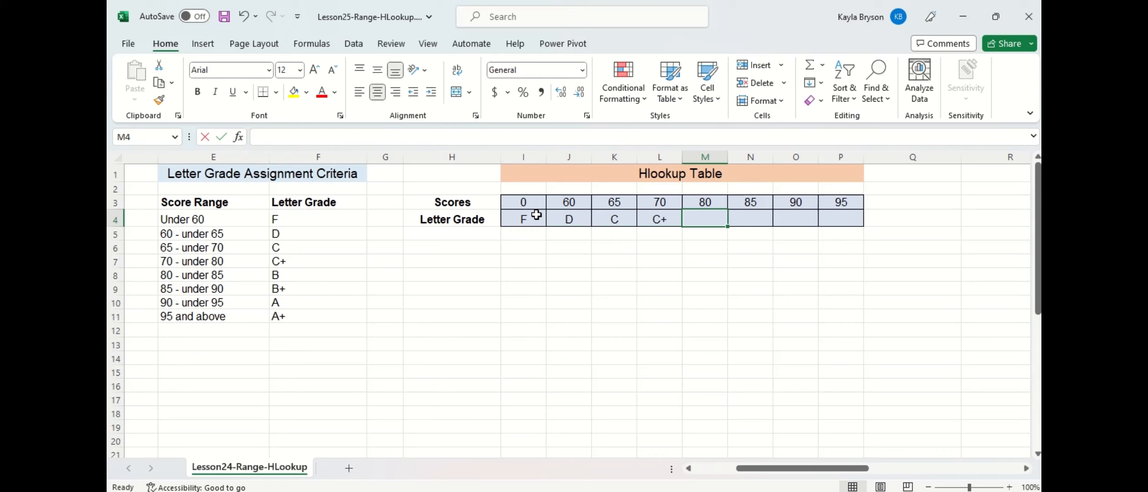
pyautogui.press('Tab')
pyautogui.write('B+')
pyautogui.press('Tab')
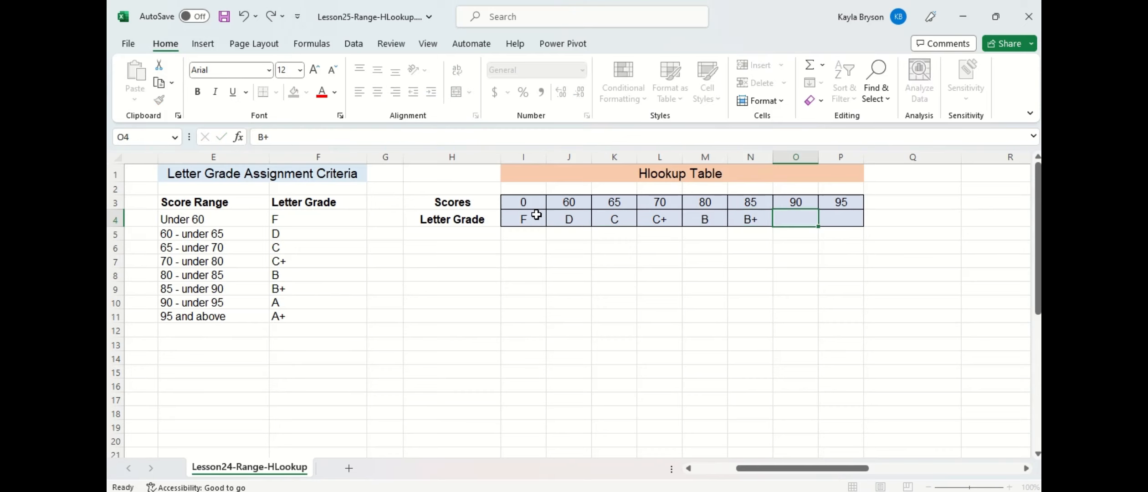
pyautogui.write('A')
pyautogui.press('Tab')
pyautogui.write('A+')
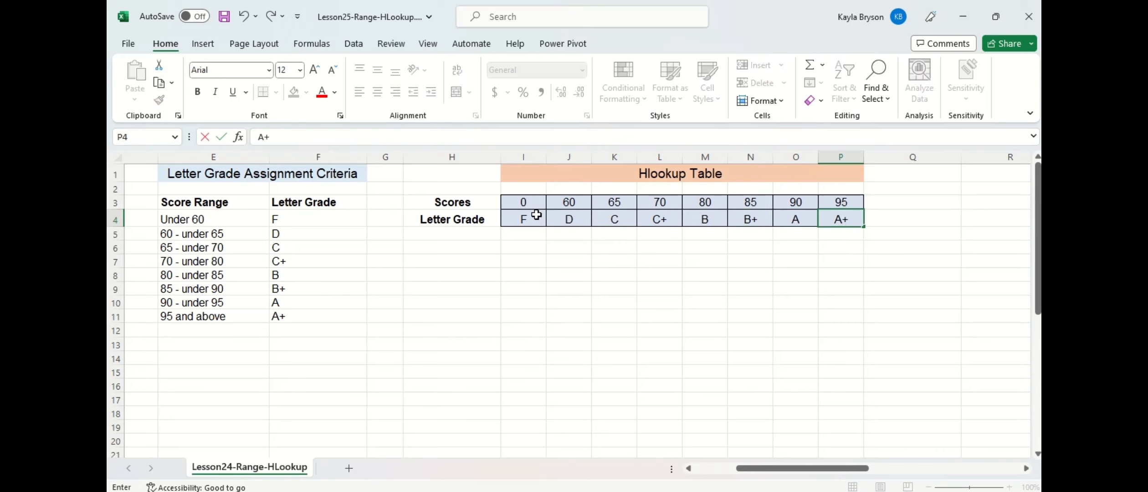
pyautogui.press('Return')
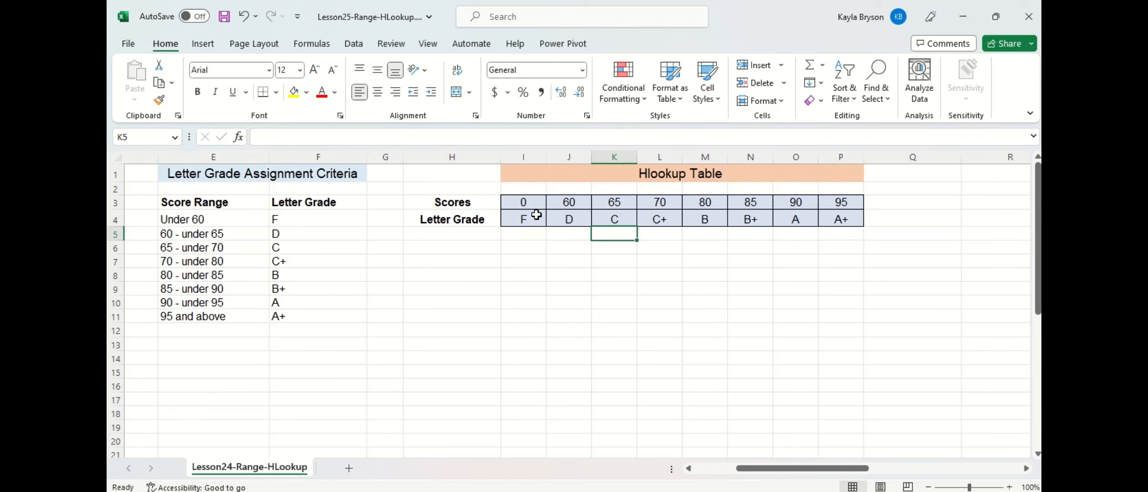
# Start an HLOOKUP formula in cell C4 with the exam scores B4:B18 as the lookup value.
pyautogui.moveTo(819, 468); pyautogui.dragTo(751, 470)
pyautogui.click(336, 219)
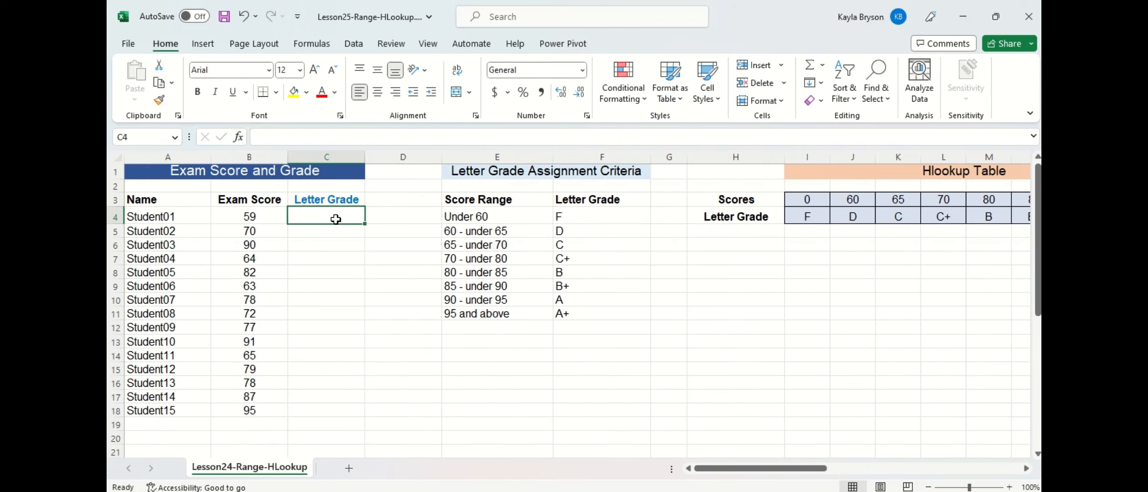
pyautogui.write('=hlookup')
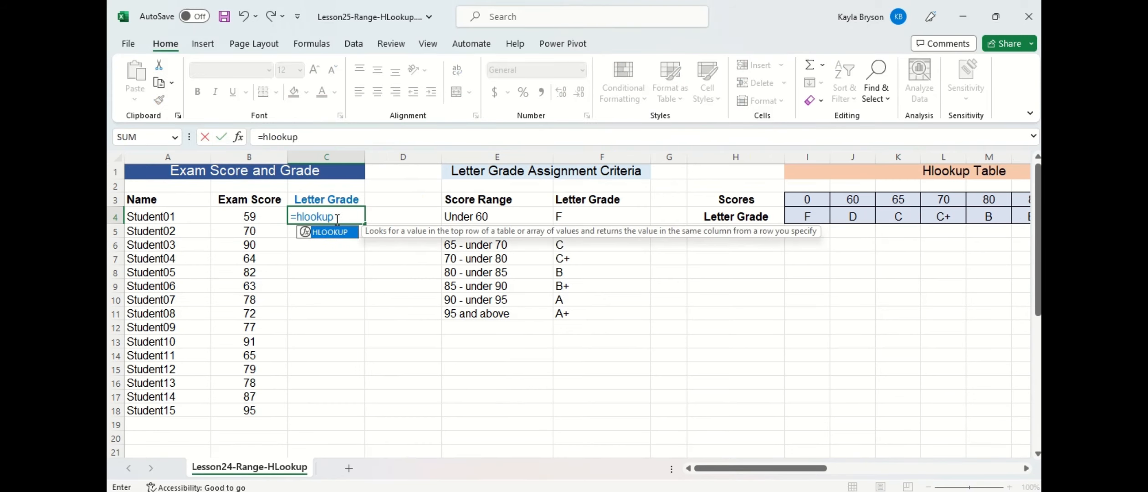
pyautogui.press('Tab')
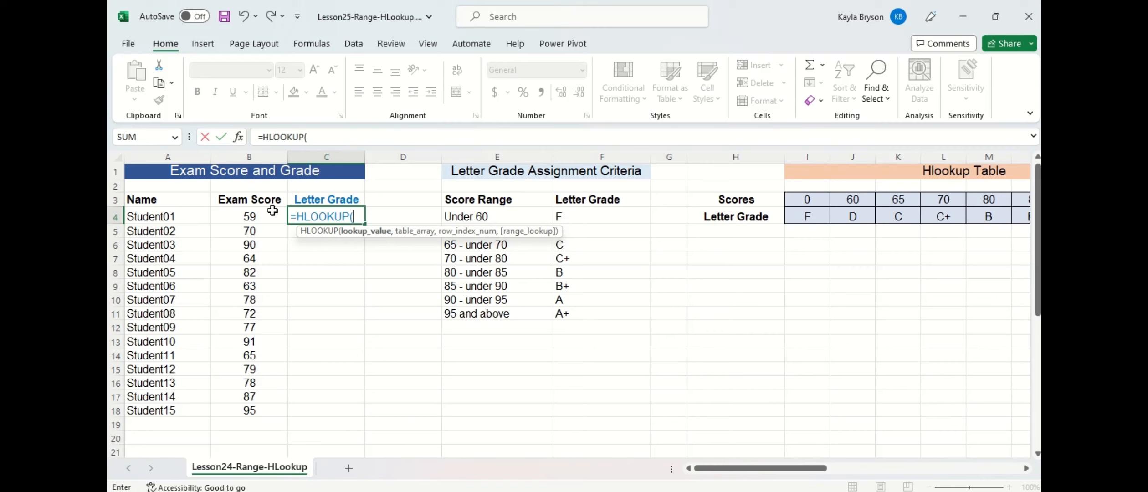
pyautogui.moveTo(273, 212); pyautogui.dragTo(276, 409)
pyautogui.write(',')
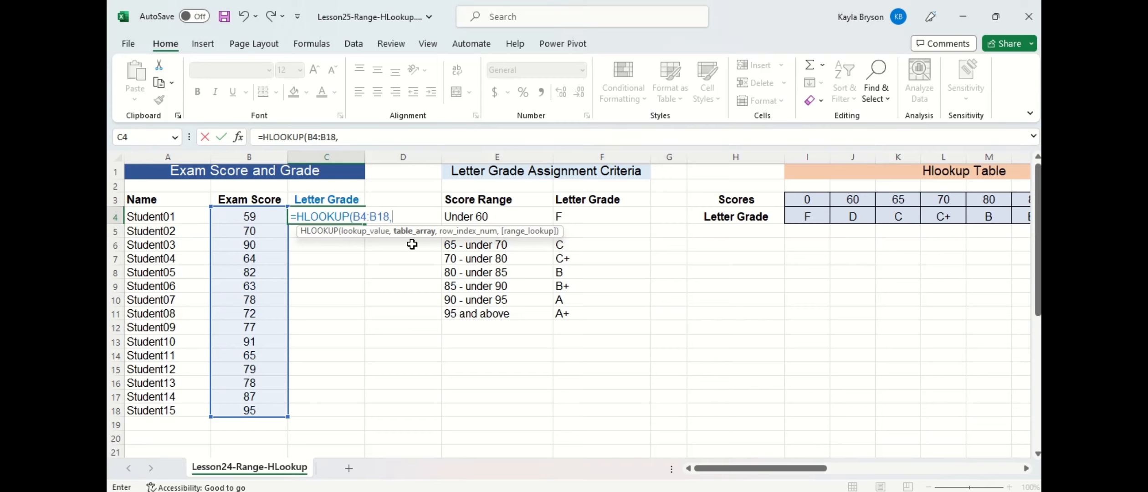
# Complete the HLOOKUP formula with table array I3:P4 and row index 2, omitting the range lookup argument.
pyautogui.hscroll(3, 671, 237)
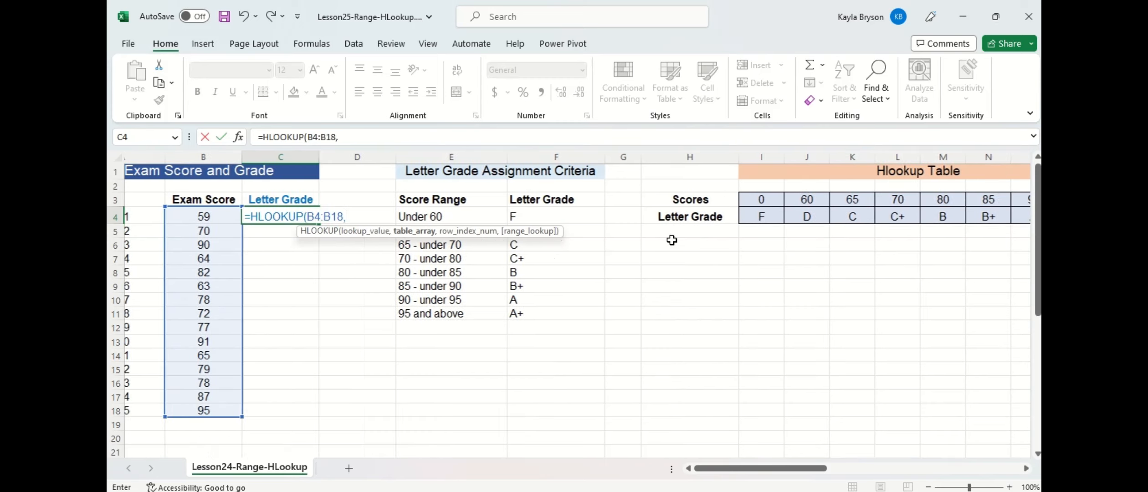
pyautogui.moveTo(662, 196); pyautogui.dragTo(971, 214)
pyautogui.write(',')
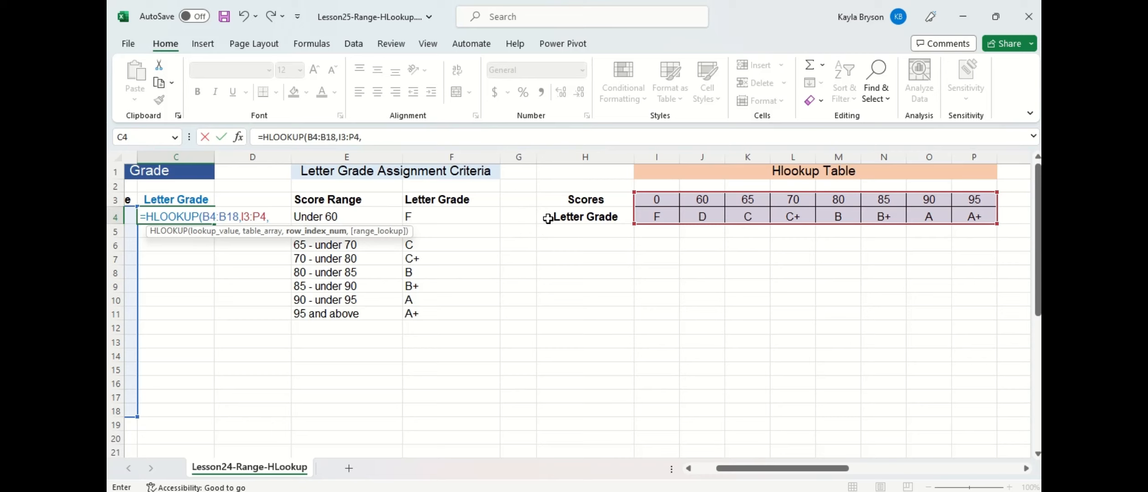
pyautogui.write('2,')
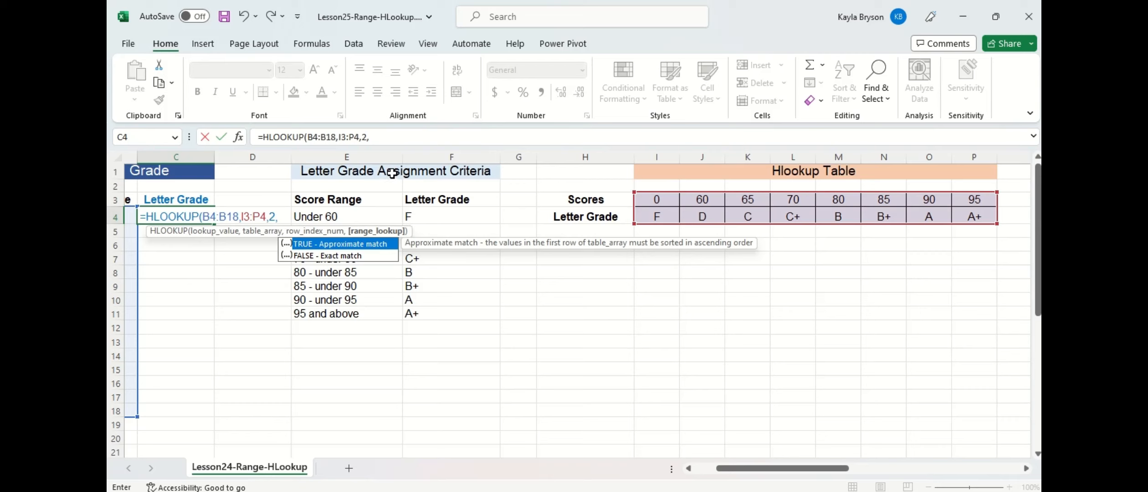
pyautogui.press('BackSpace')
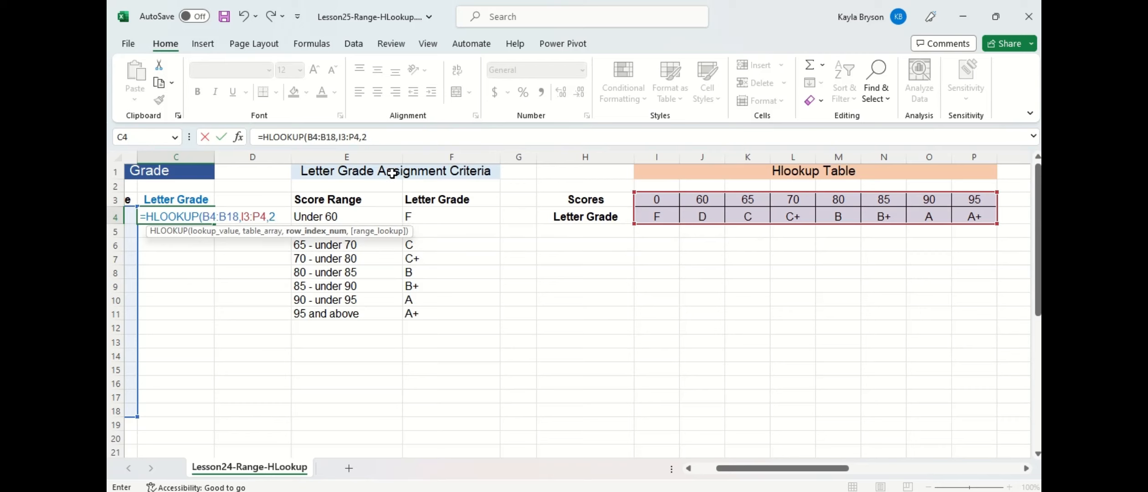
pyautogui.write(')')
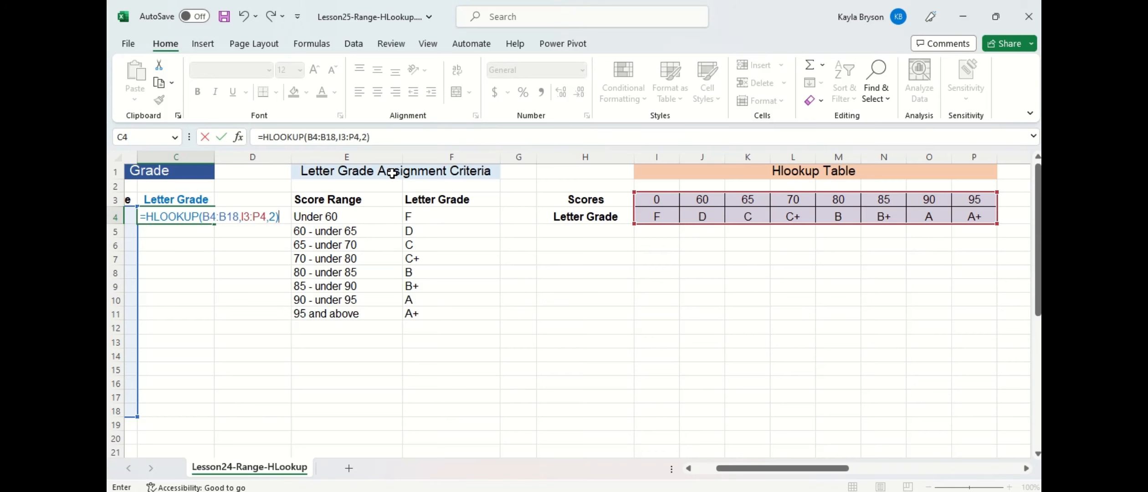
pyautogui.press('Return')
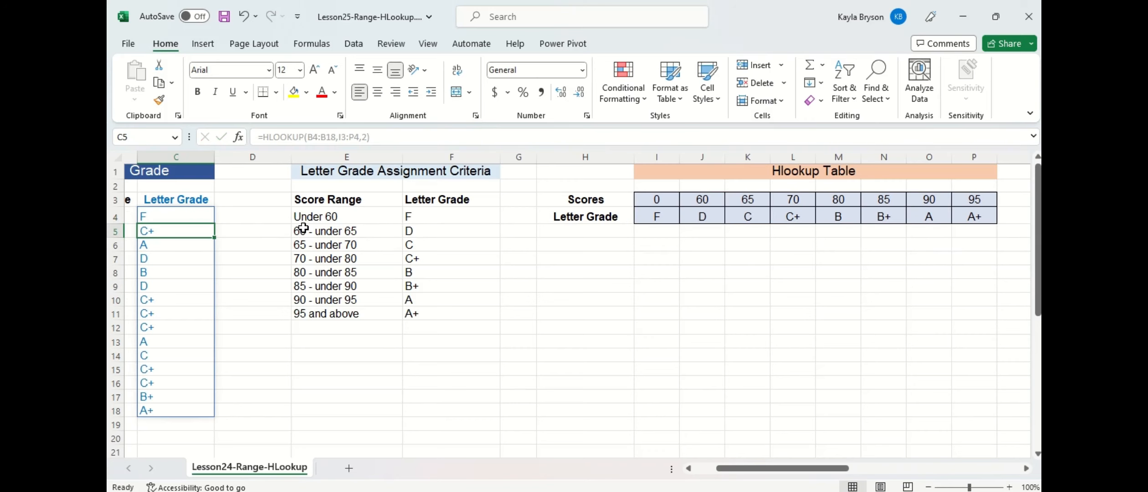
pyautogui.hscroll(-2, 300, 228)
pyautogui.hscroll(-2, 303, 228)
pyautogui.click(411, 233)
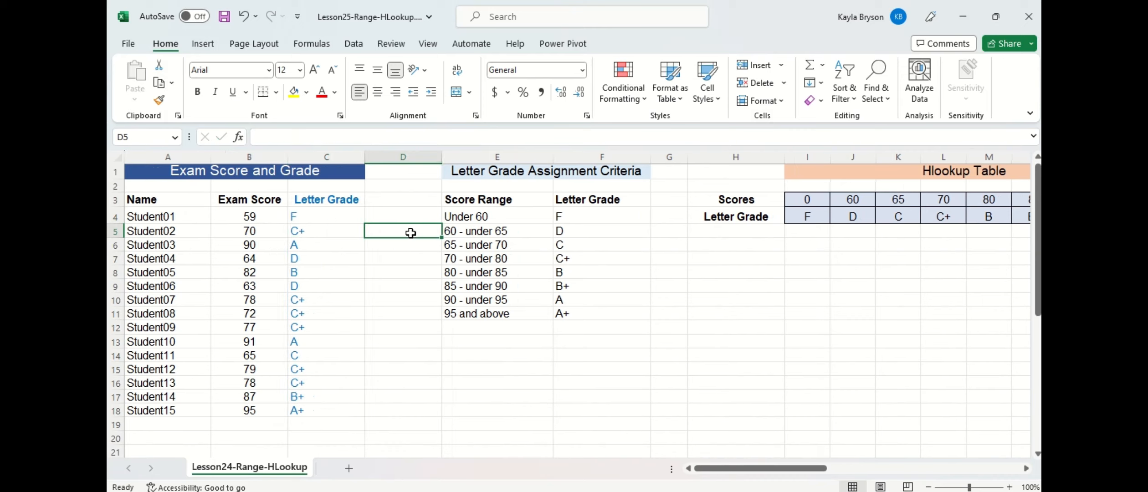